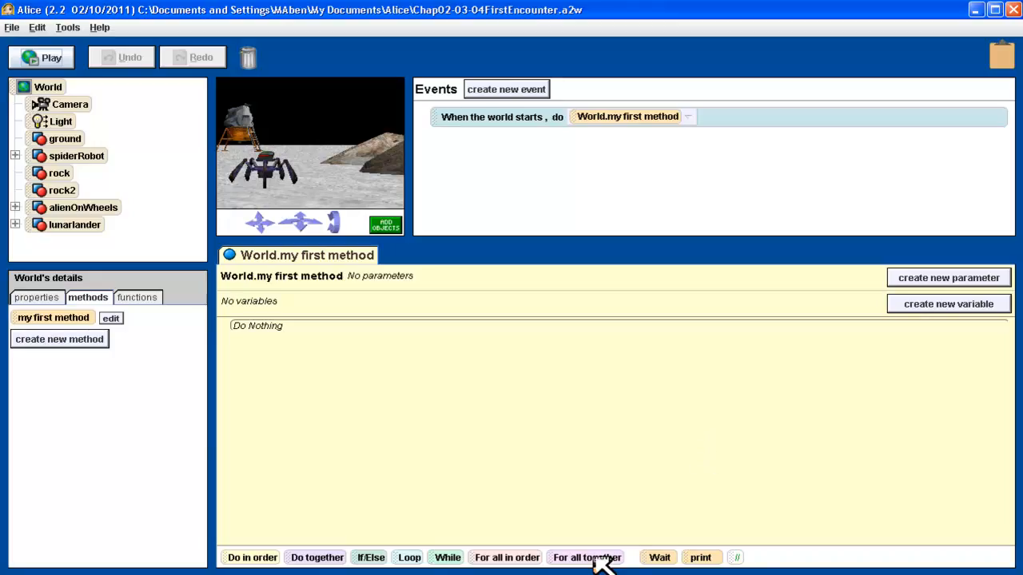
pyautogui.hotkey('alt', 'Tab')
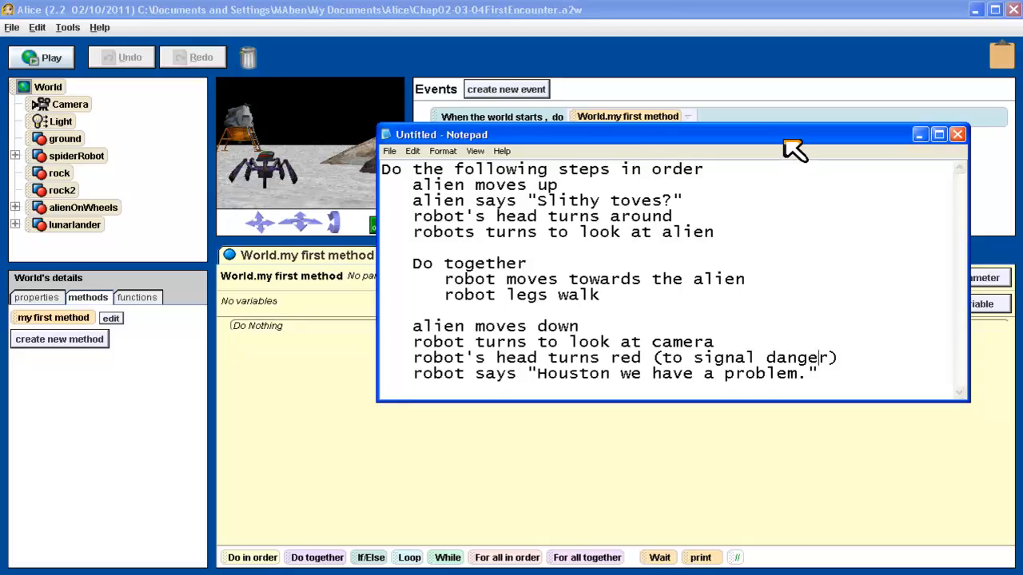
pyautogui.moveTo(799, 145)
pyautogui.mouseDown()
pyautogui.moveTo(836, 136)
pyautogui.moveTo(847, 92)
pyautogui.mouseUp()
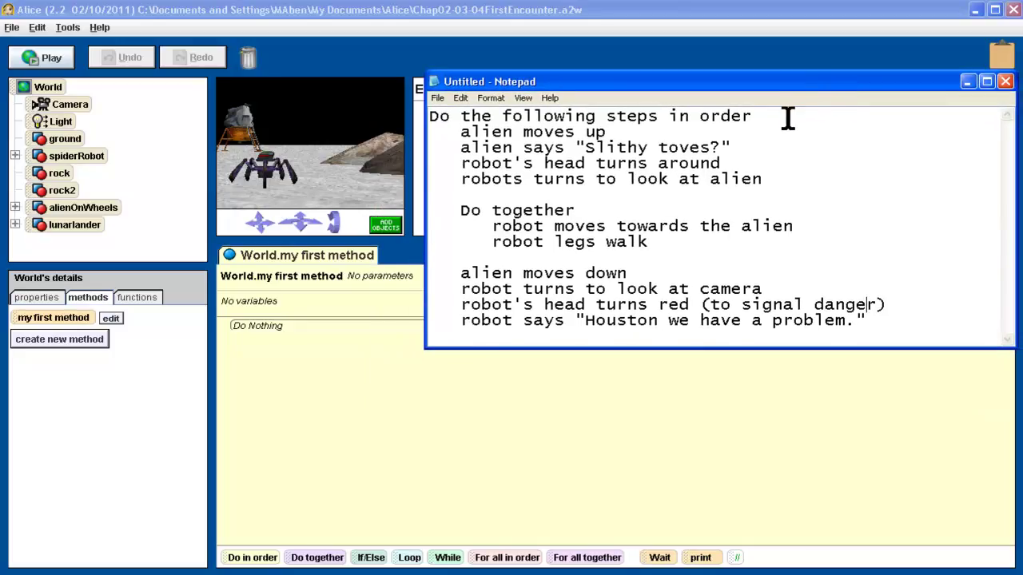
pyautogui.press('Up')
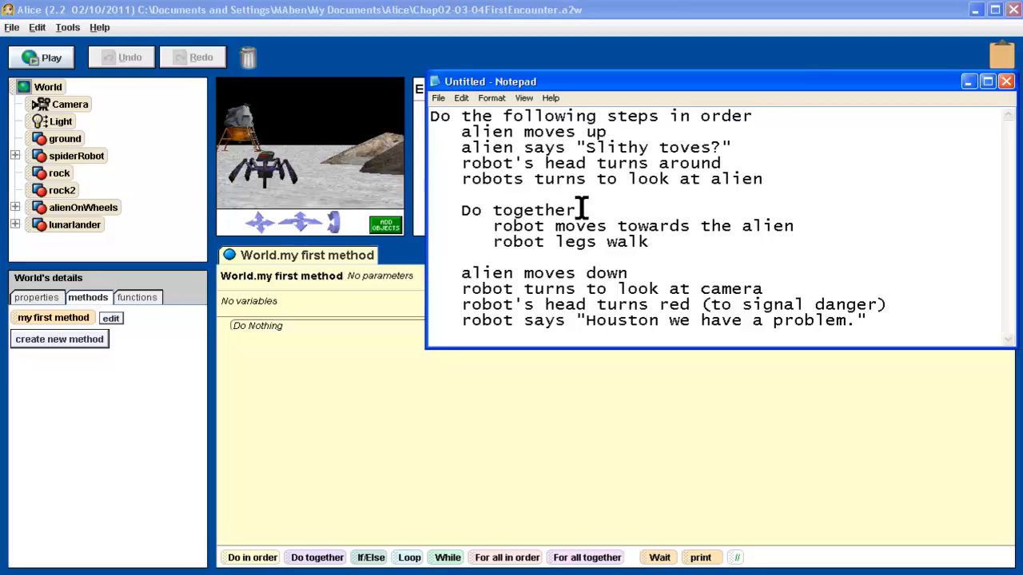
pyautogui.press('Up')
pyautogui.moveTo(652, 243); pyautogui.dragTo(605, 242)
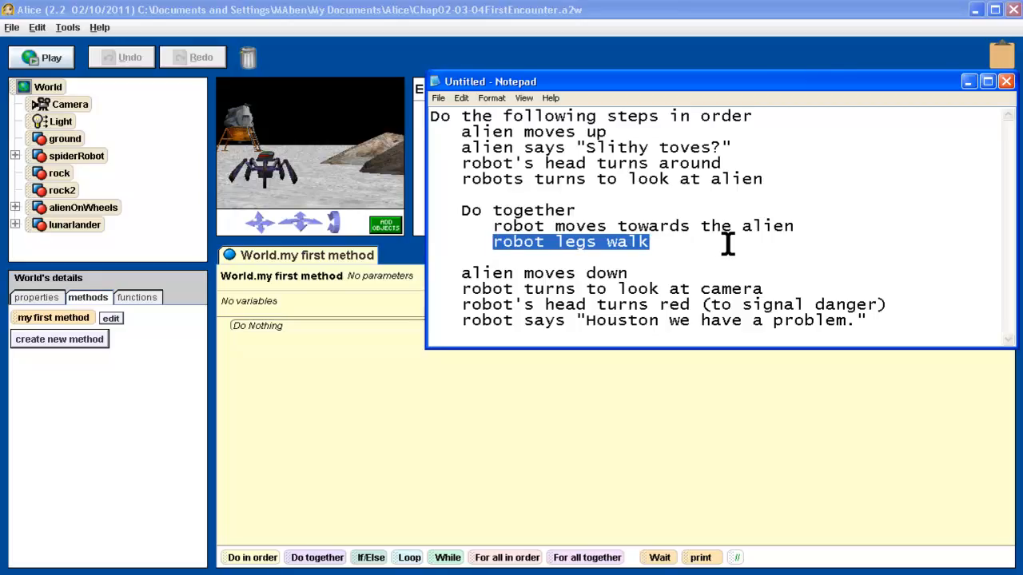
pyautogui.click(663, 272)
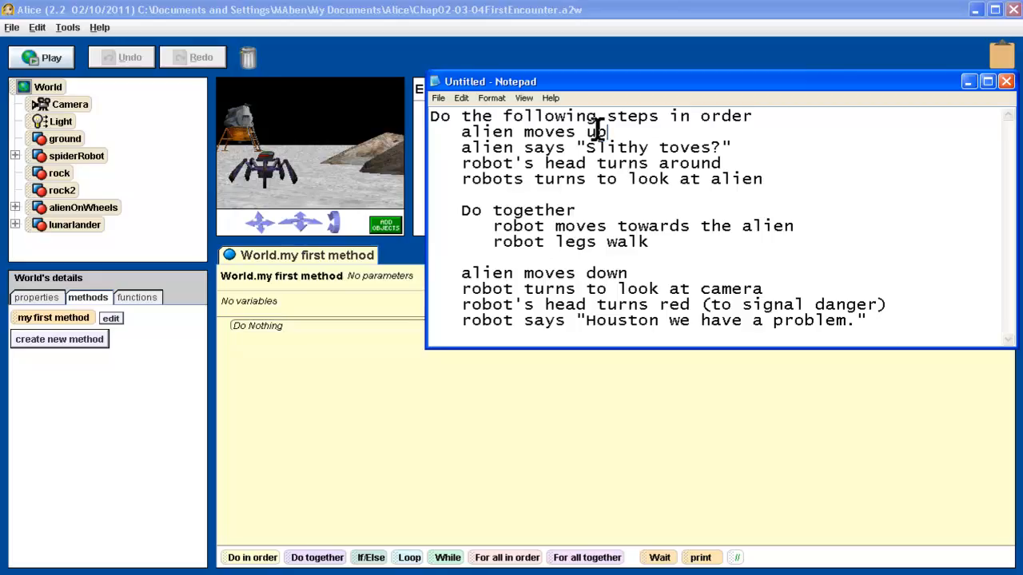
pyautogui.moveTo(609, 132); pyautogui.dragTo(464, 131)
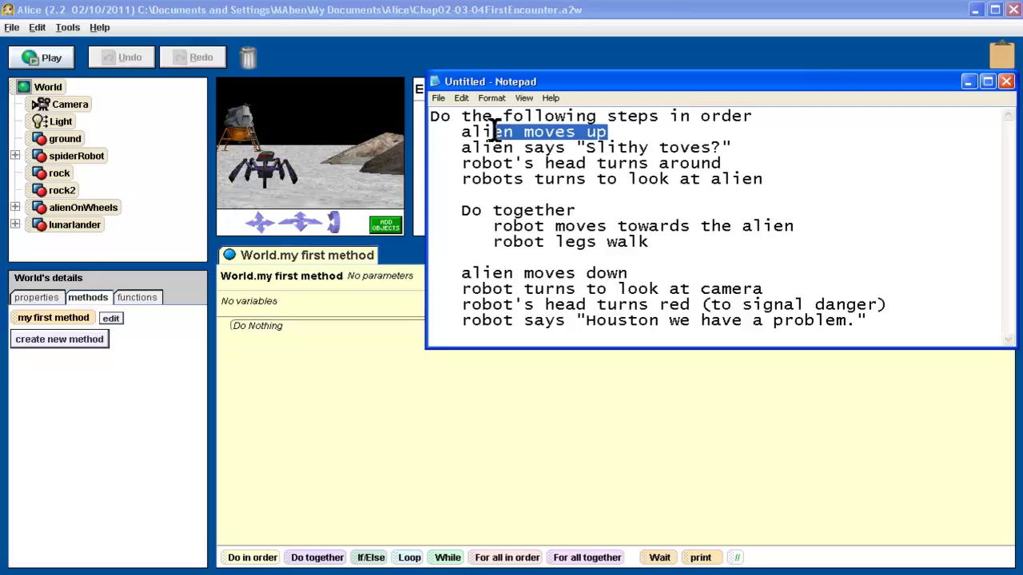
pyautogui.click(387, 10)
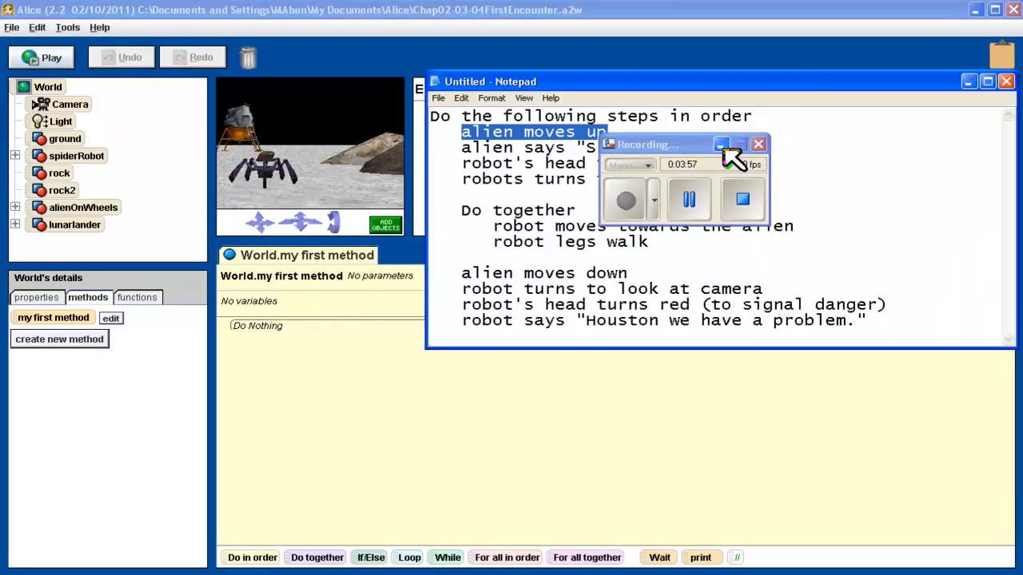
pyautogui.click(720, 144)
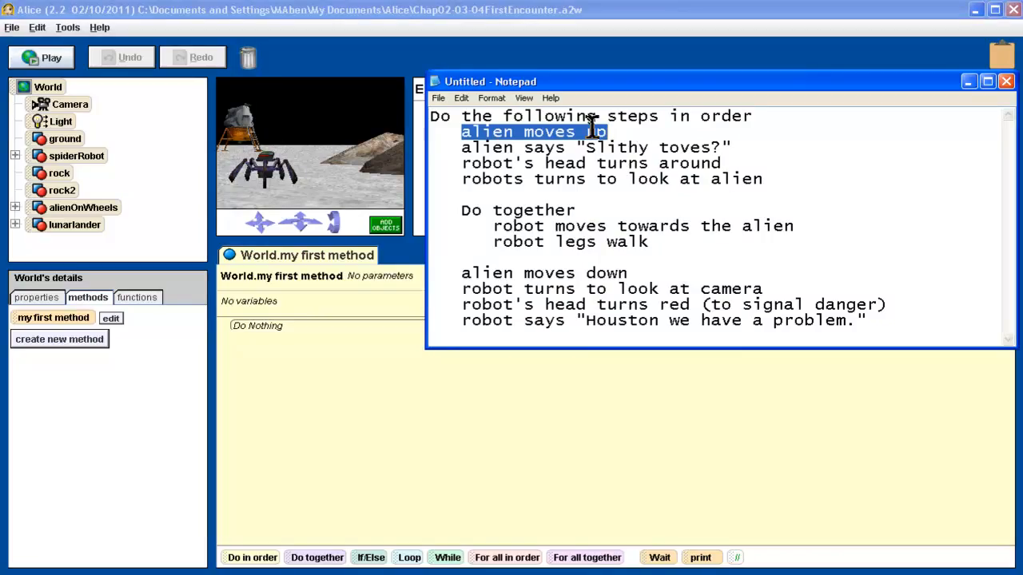
# Place a Do in order block inside World.my first method.
pyautogui.click(326, 14)
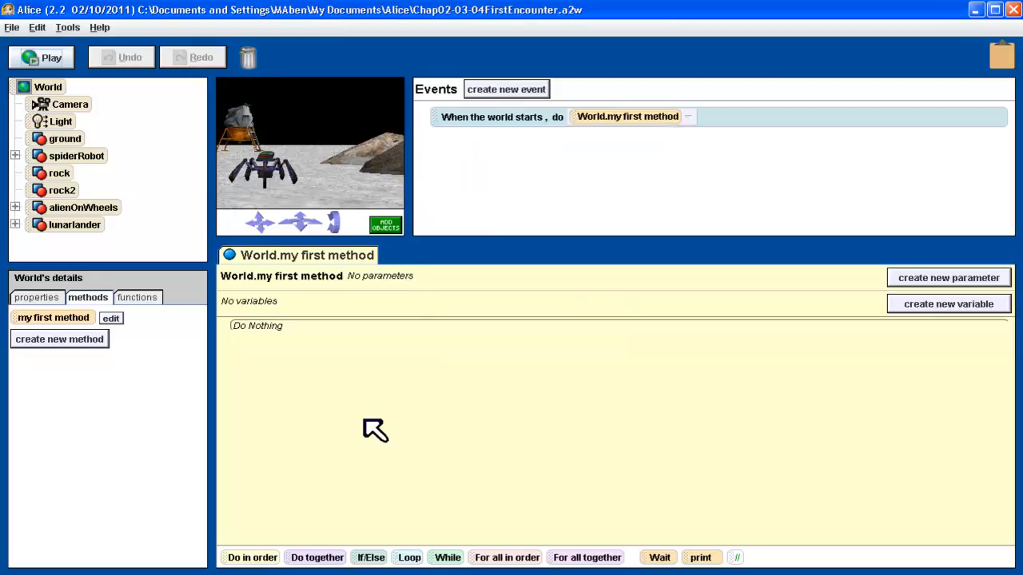
pyautogui.moveTo(253, 558); pyautogui.dragTo(265, 330)
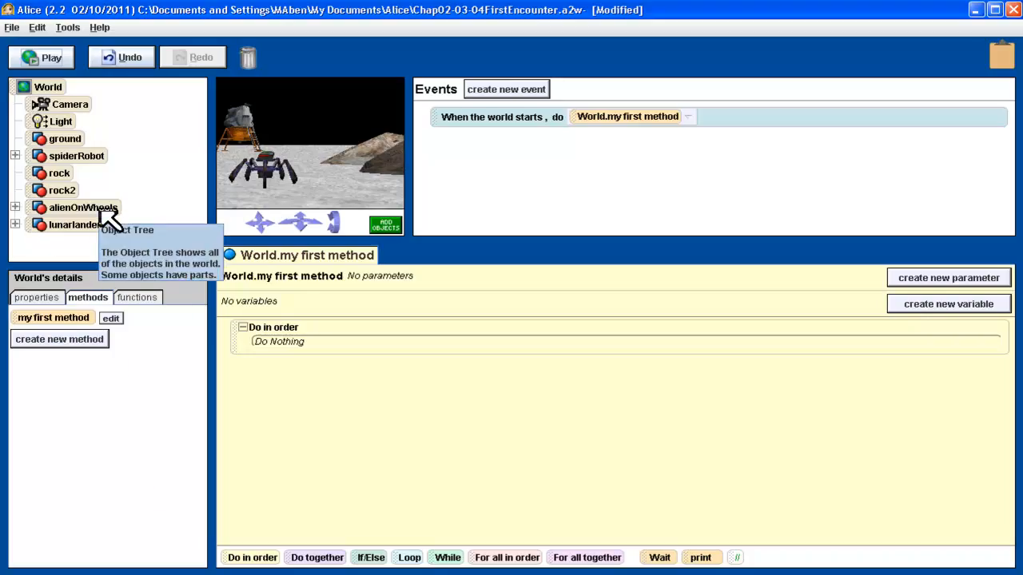
# Select alienOnWheels and browse its properties, methods and functions, ending on methods.
pyautogui.click(84, 208)
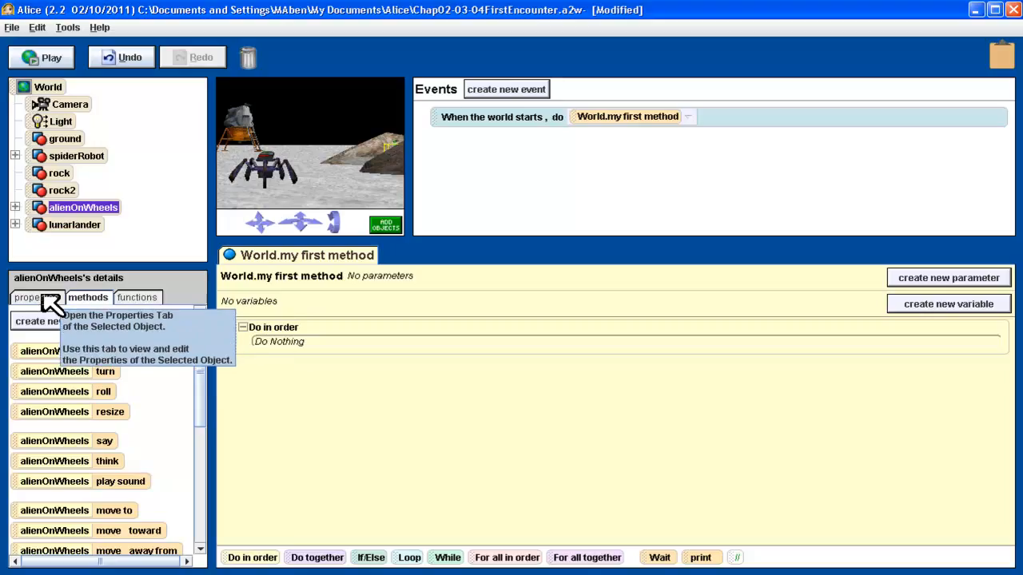
pyautogui.click(40, 299)
pyautogui.click(87, 297)
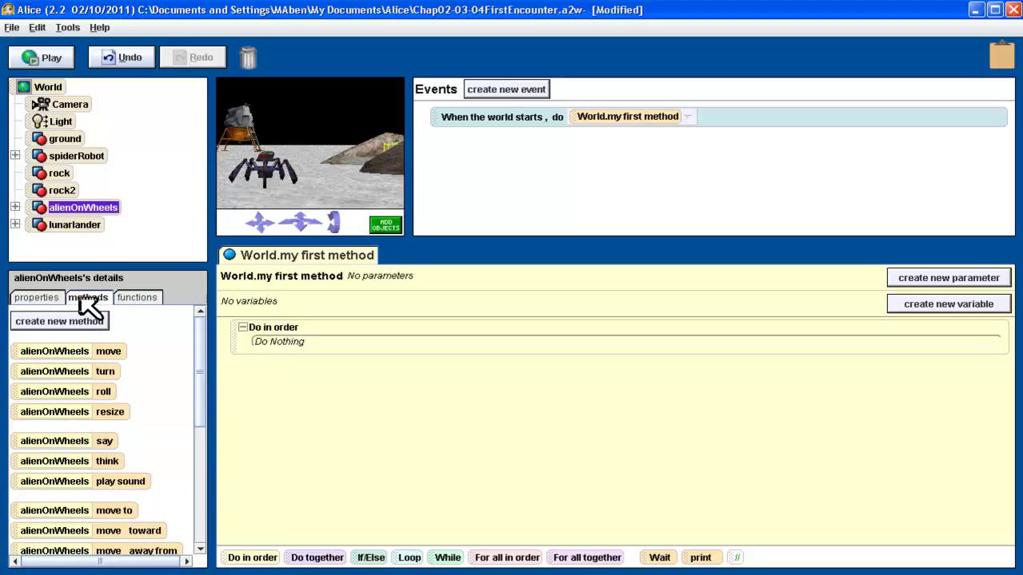
pyautogui.click(136, 298)
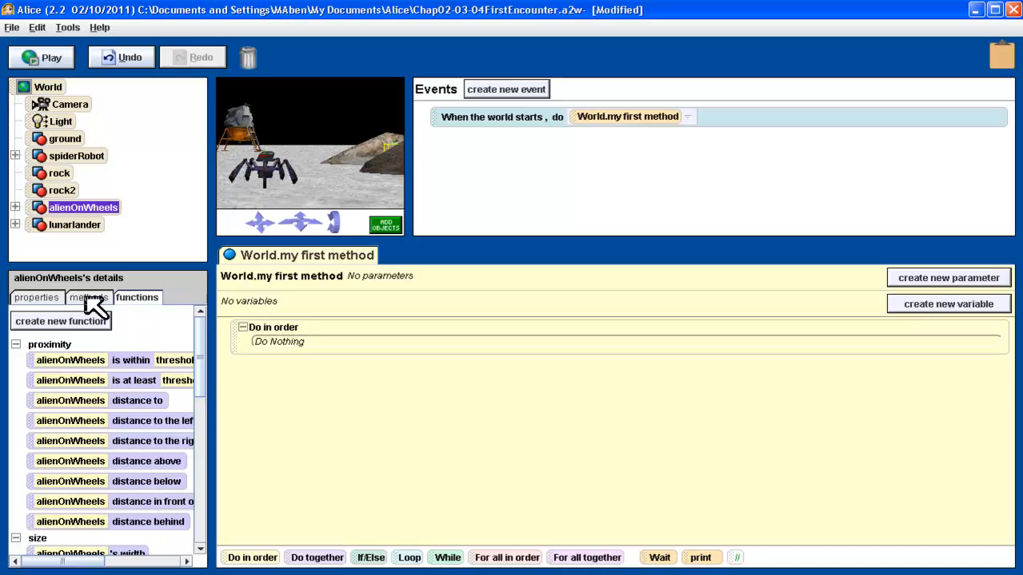
pyautogui.click(90, 297)
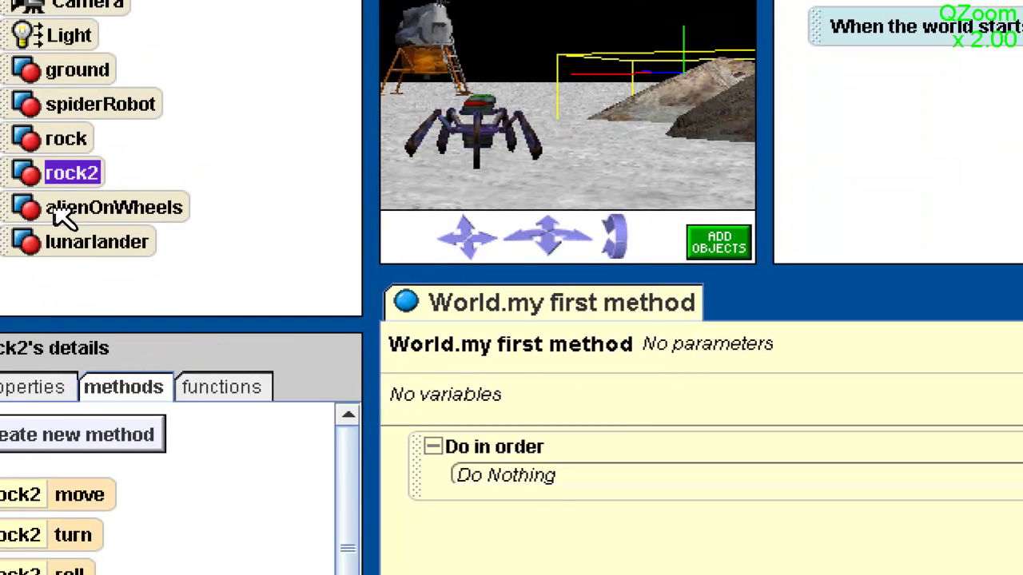
# Add an alienOnWheels move up 1 meter step inside Do in order.
pyautogui.click(60, 212)
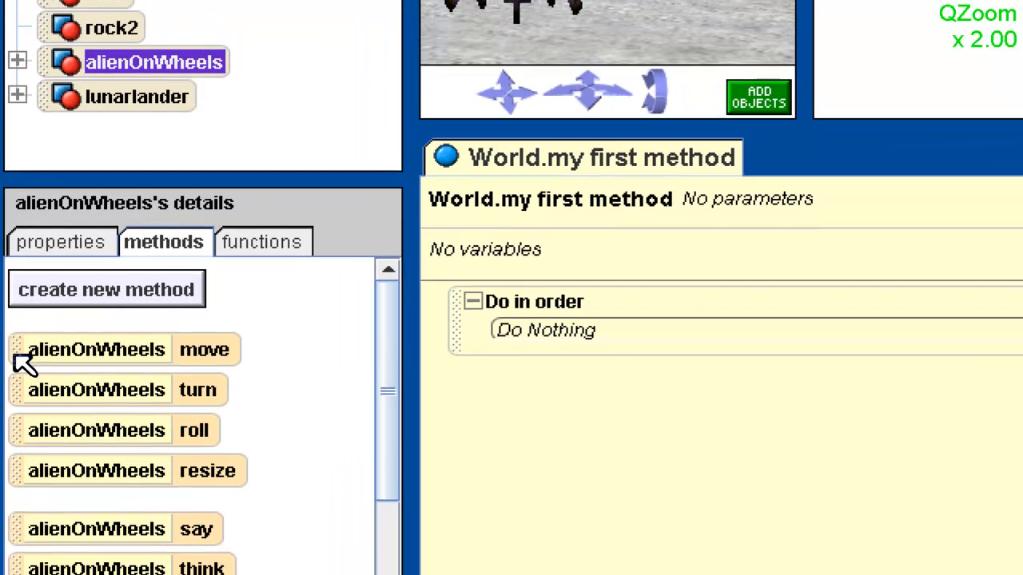
pyautogui.moveTo(22, 359); pyautogui.dragTo(264, 345)
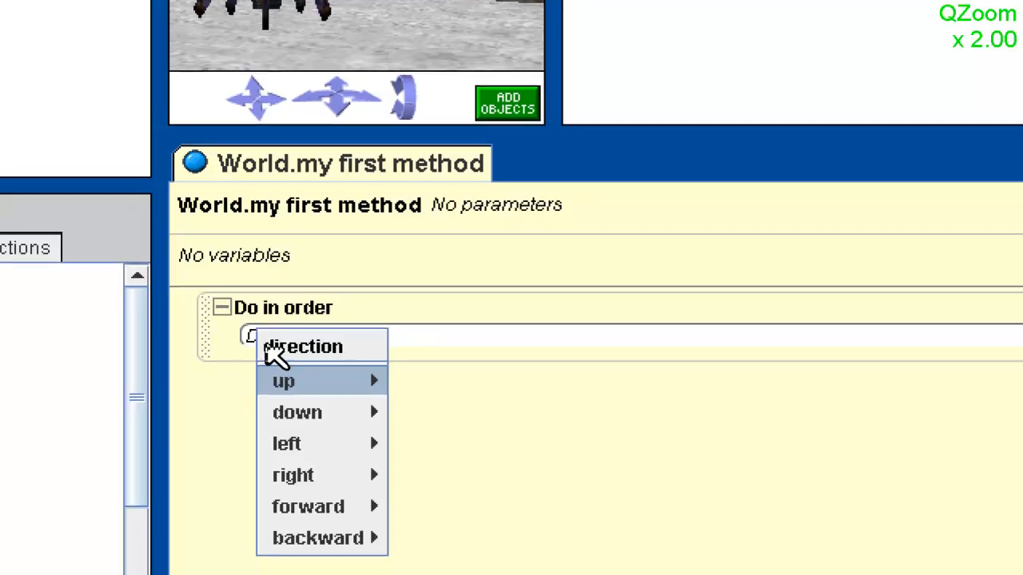
pyautogui.moveTo(232, 334)
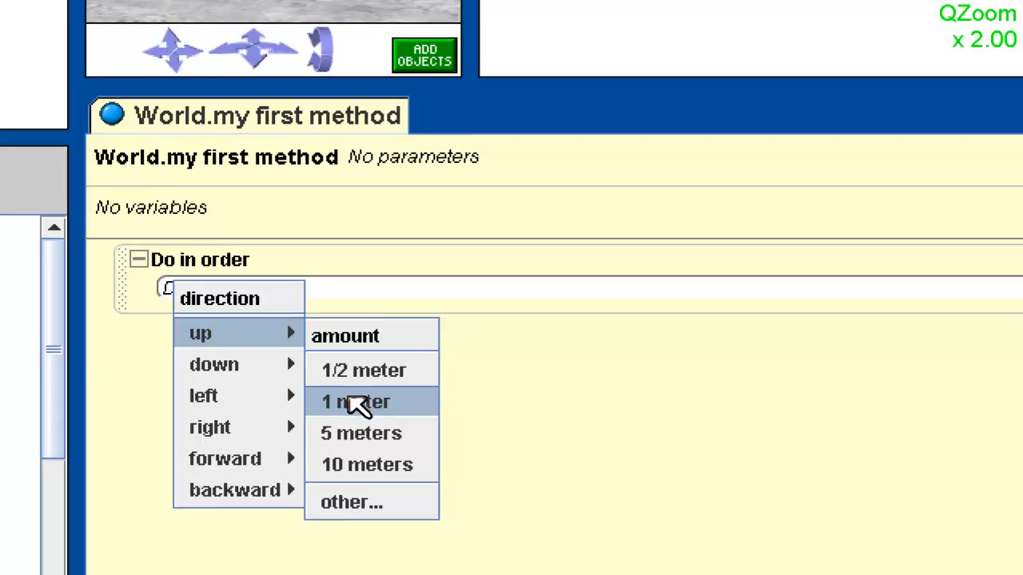
pyautogui.click(357, 405)
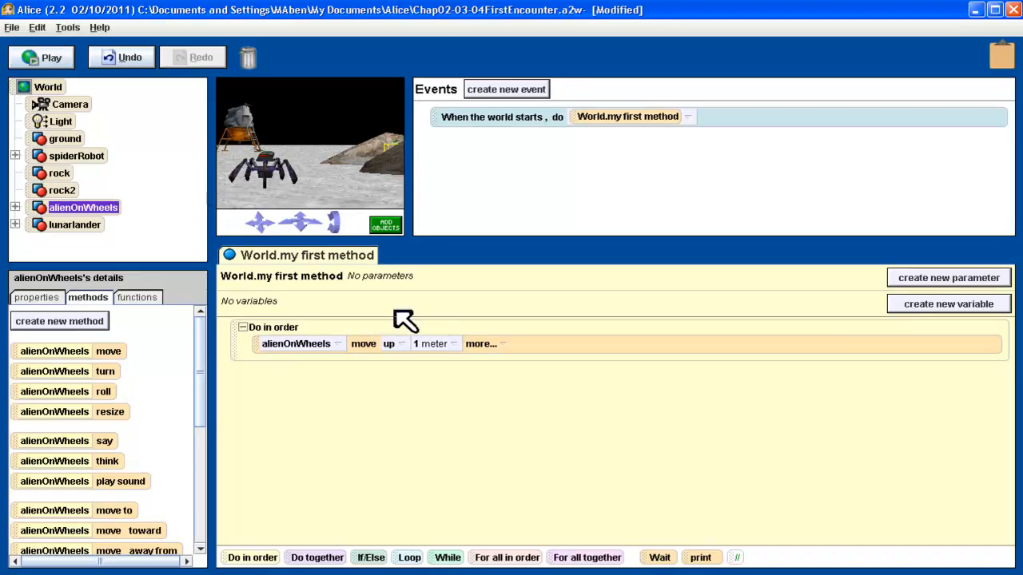
# Play the world, dismiss the error message and close the running world.
pyautogui.click(53, 63)
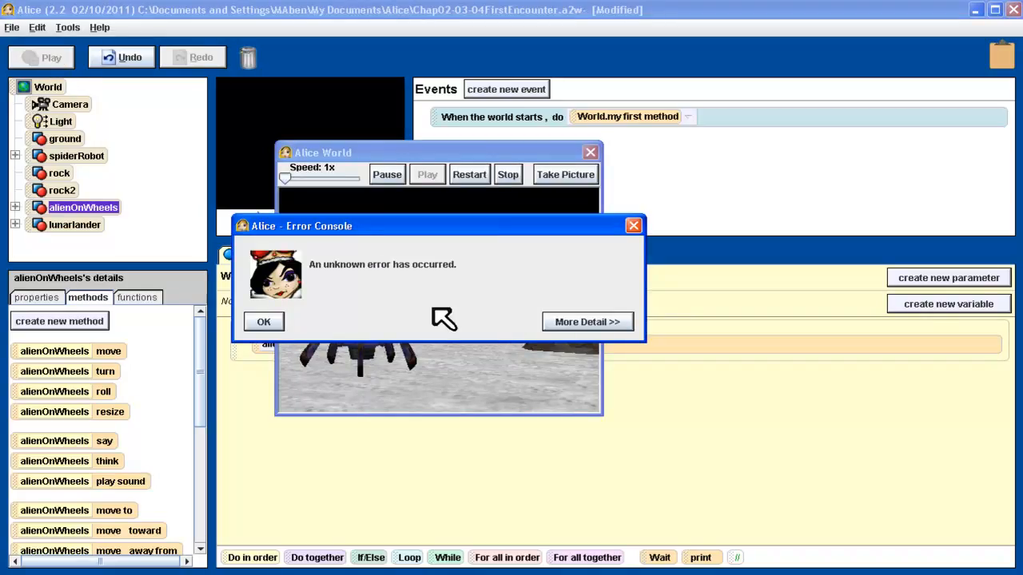
pyautogui.click(263, 321)
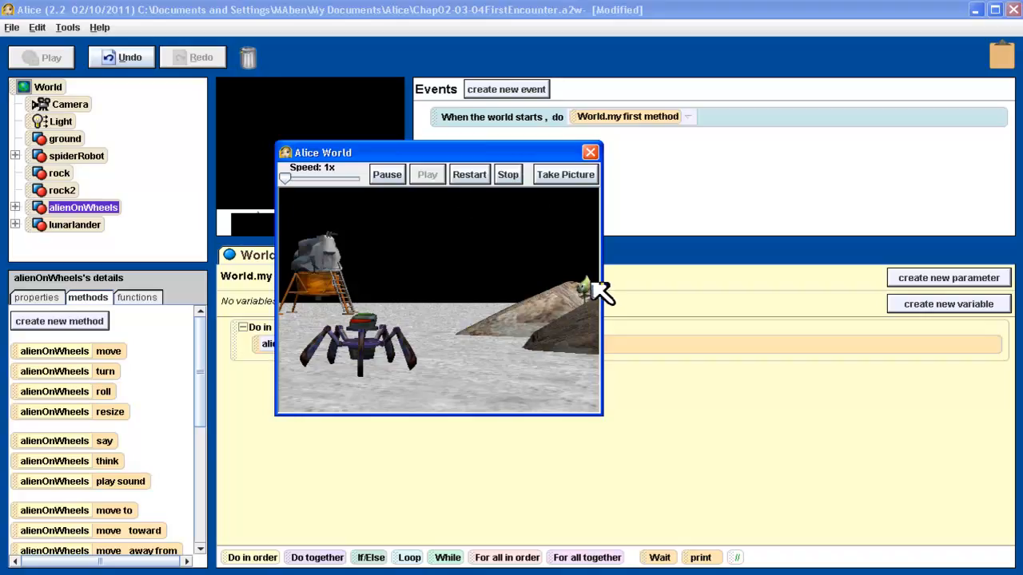
pyautogui.click(591, 153)
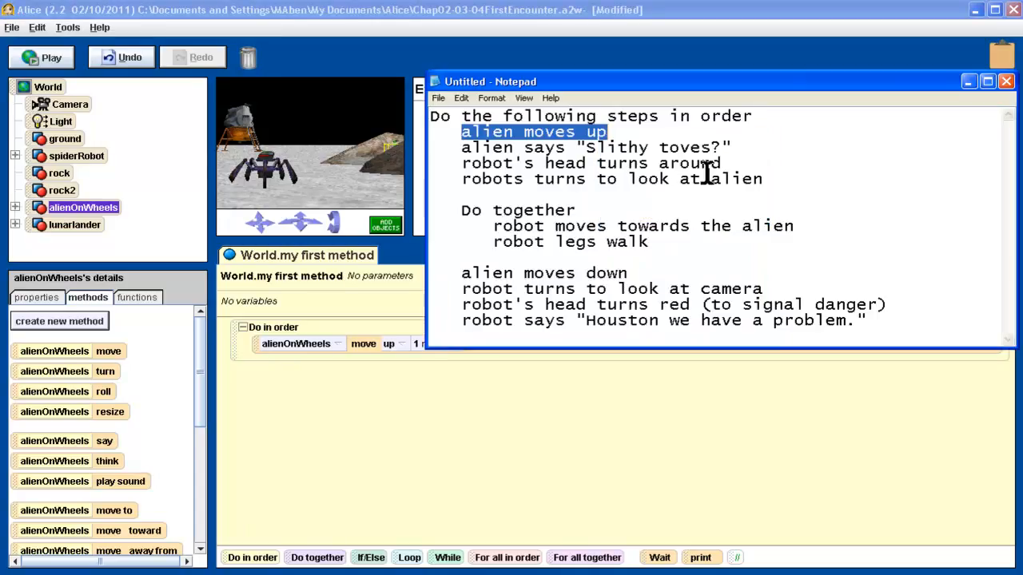
# Add an alienOnWheels say step with custom text 'Slithy toves?' after the move.
pyautogui.click(435, 11)
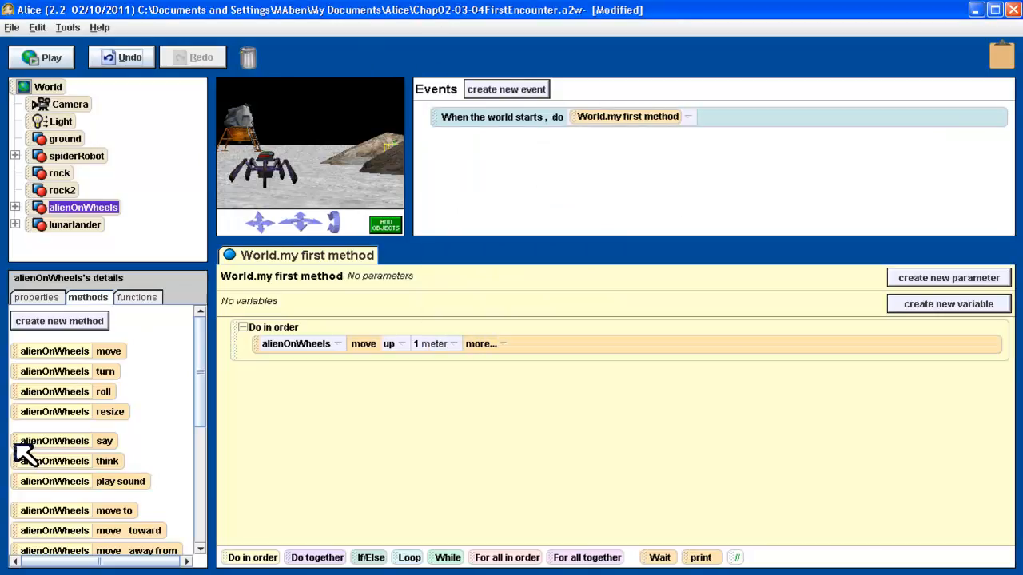
pyautogui.moveTo(24, 447); pyautogui.dragTo(290, 366)
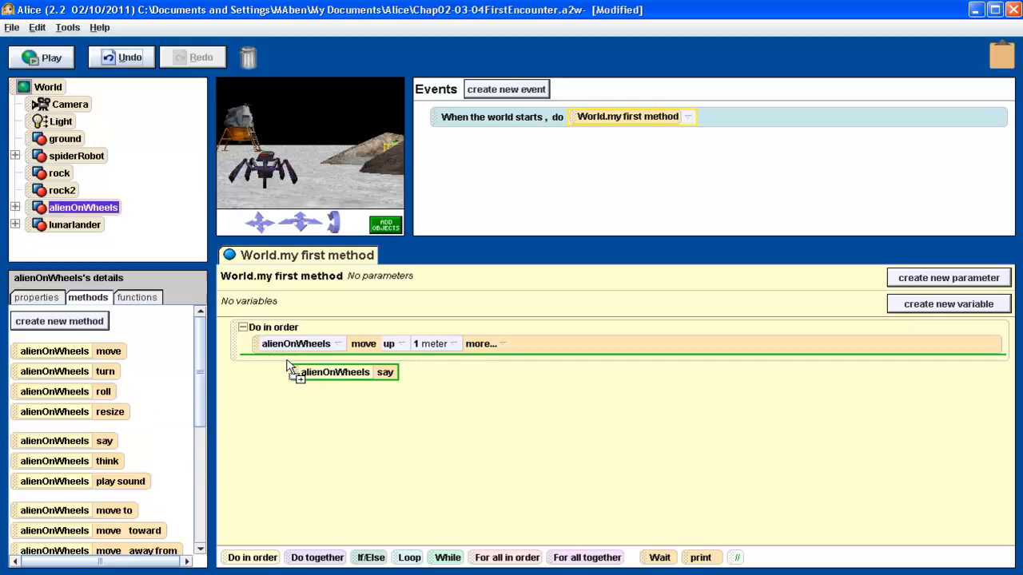
pyautogui.moveTo(289, 366); pyautogui.dragTo(286, 363)
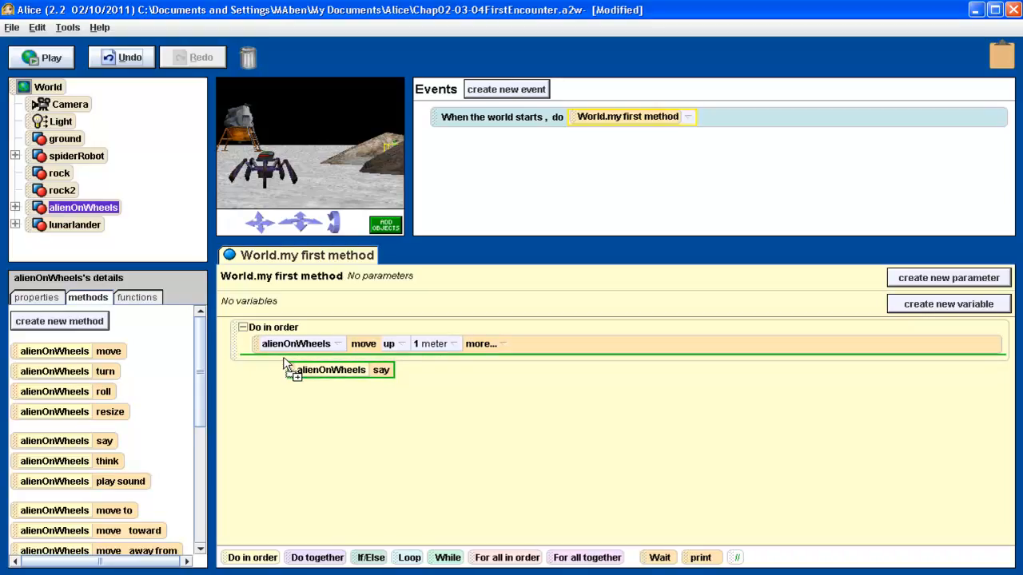
pyautogui.moveTo(286, 364); pyautogui.dragTo(288, 364)
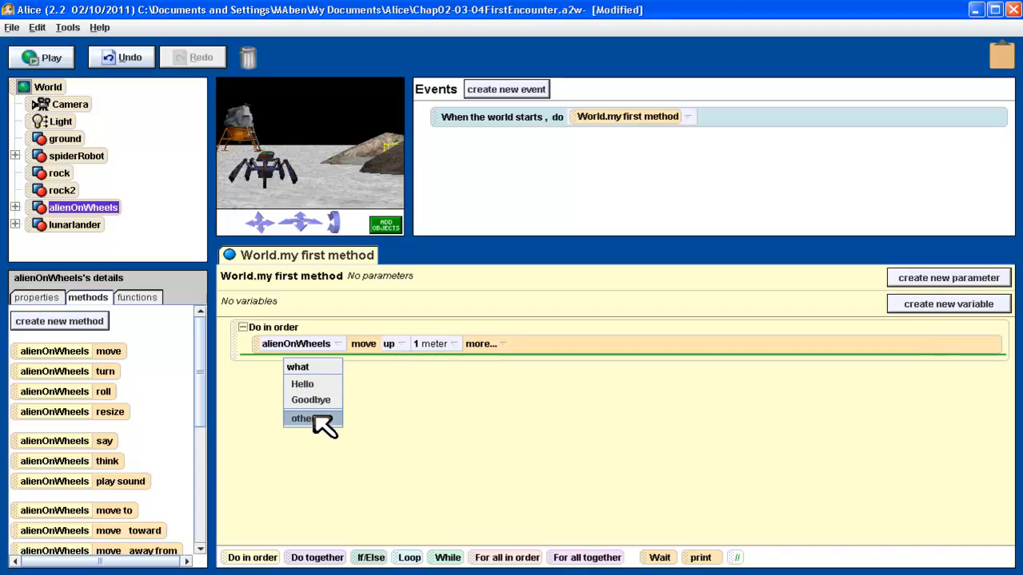
pyautogui.click(305, 418)
pyautogui.write('Slithy Tove')
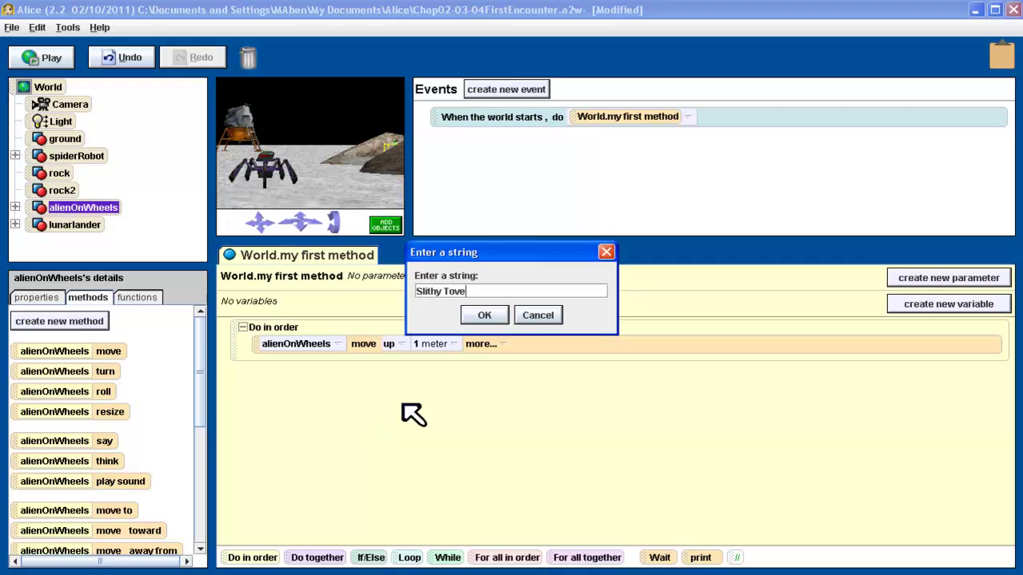
pyautogui.write('s')
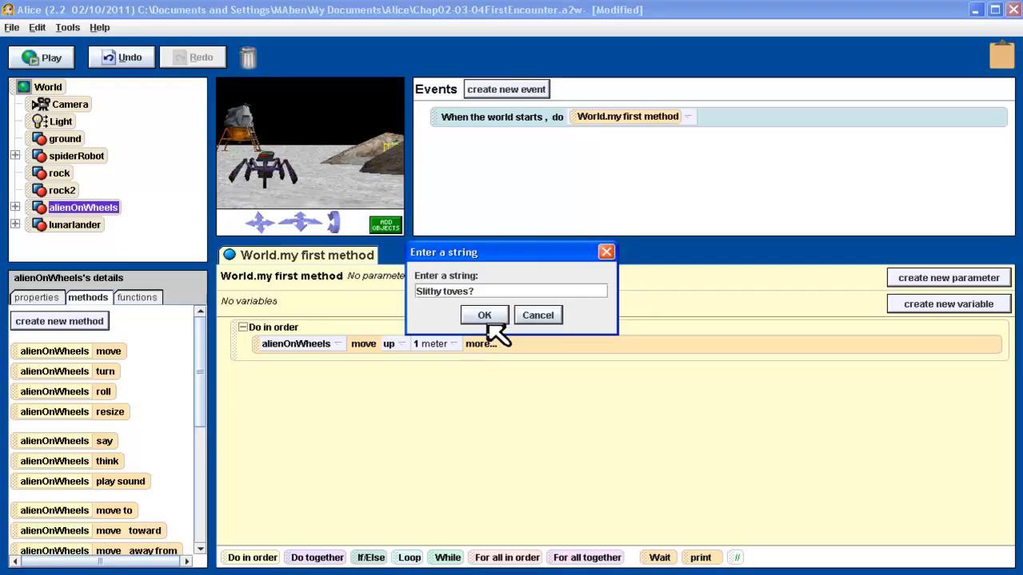
pyautogui.click(484, 315)
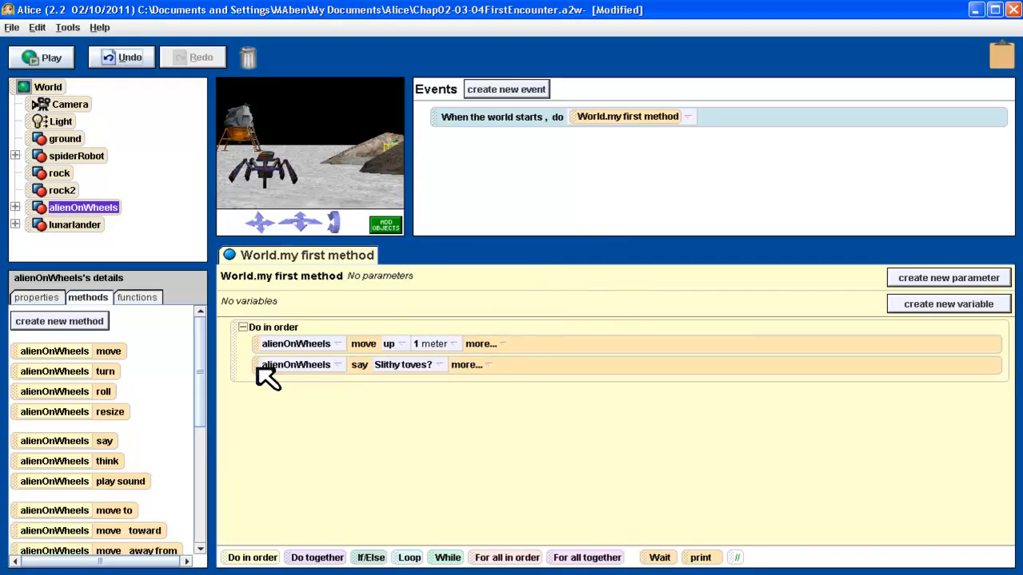
# Reorder the tiles so the say step sits after the move-up step in Do in order.
pyautogui.moveTo(266, 369); pyautogui.dragTo(256, 404)
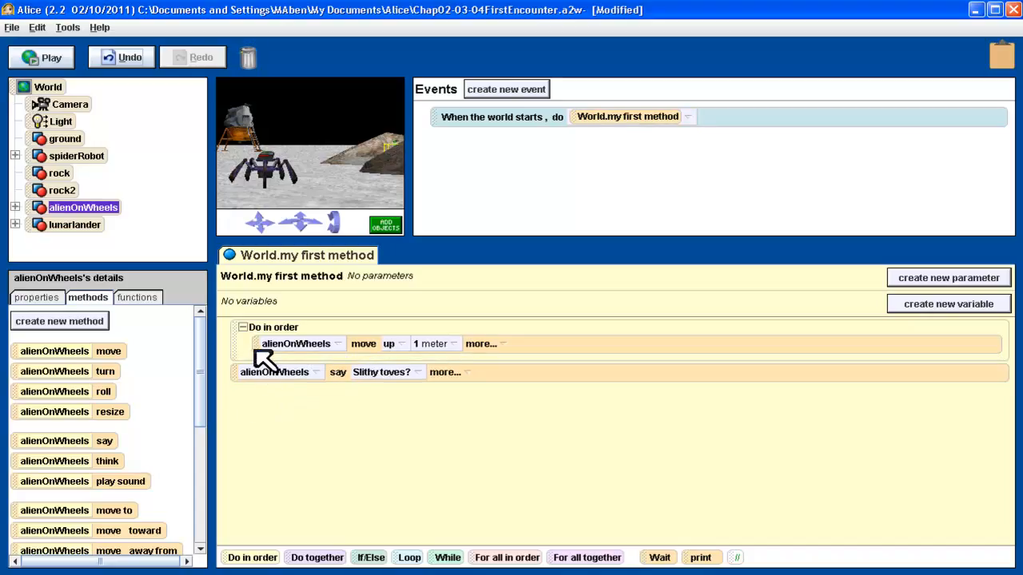
pyautogui.moveTo(255, 345); pyautogui.dragTo(296, 415)
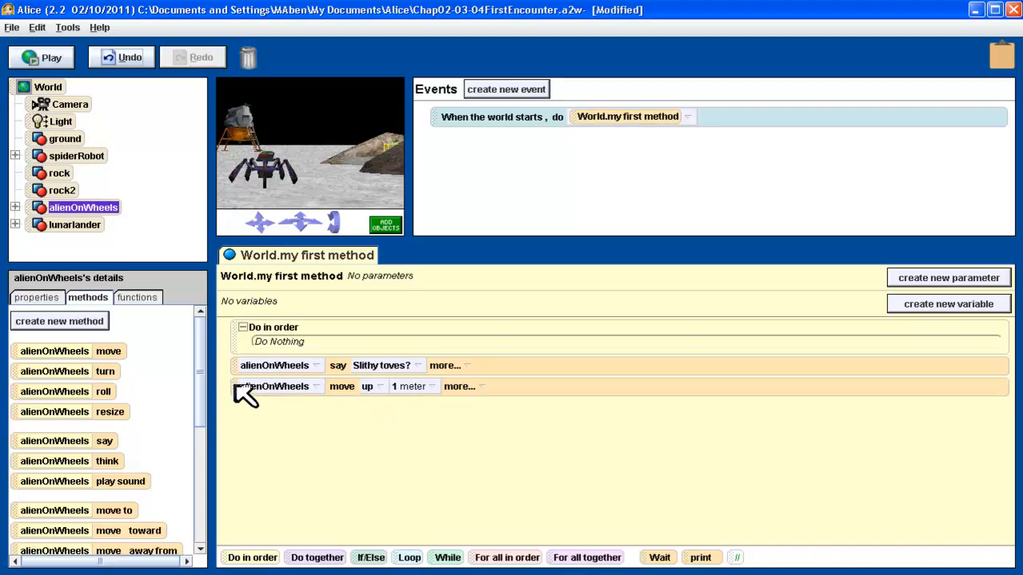
pyautogui.moveTo(243, 391); pyautogui.dragTo(296, 344)
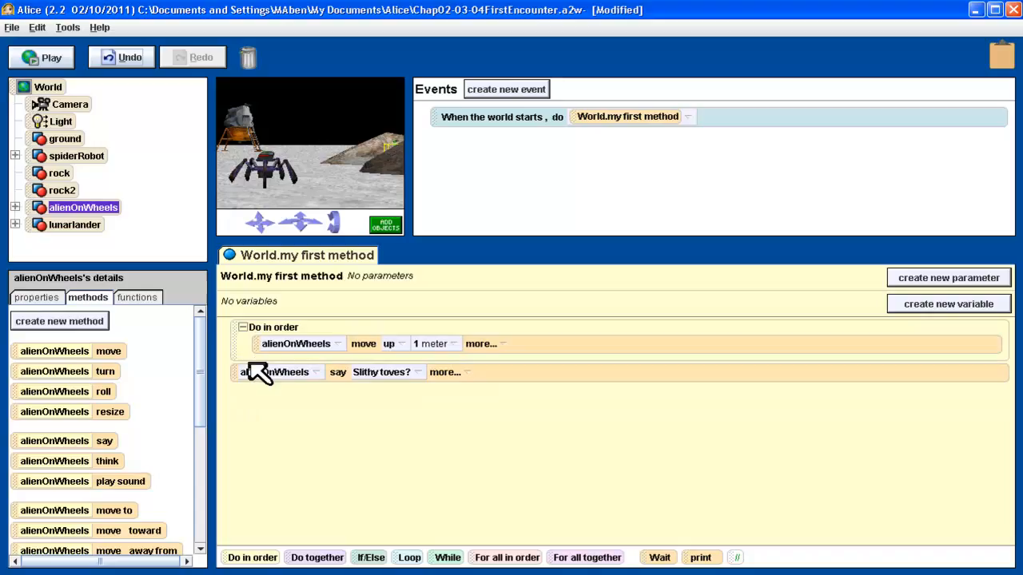
pyautogui.moveTo(247, 372); pyautogui.dragTo(296, 364)
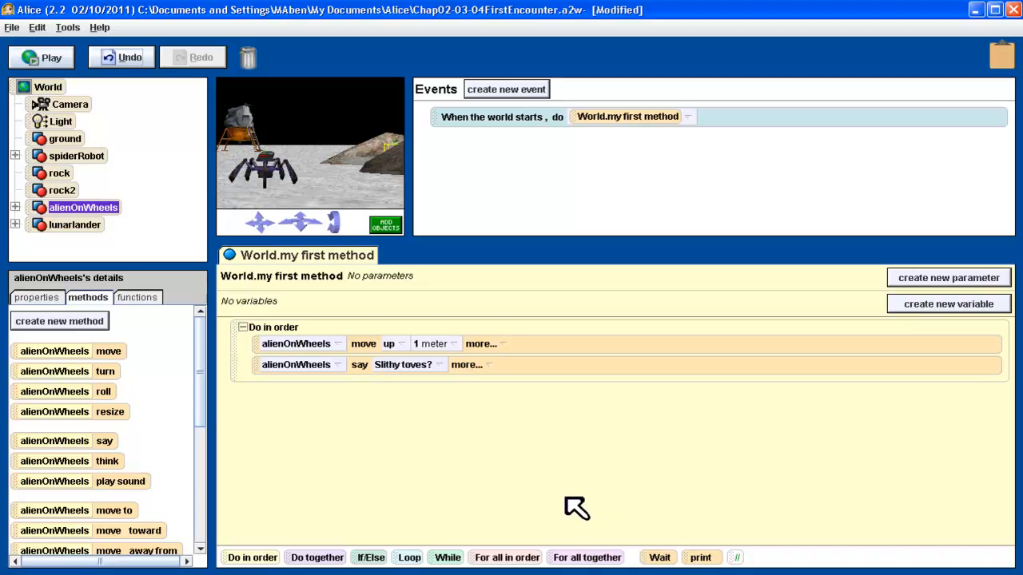
# Mark the 'robot's head turns around' line in the storyboard notes.
pyautogui.hotkey('alt', 'Tab')
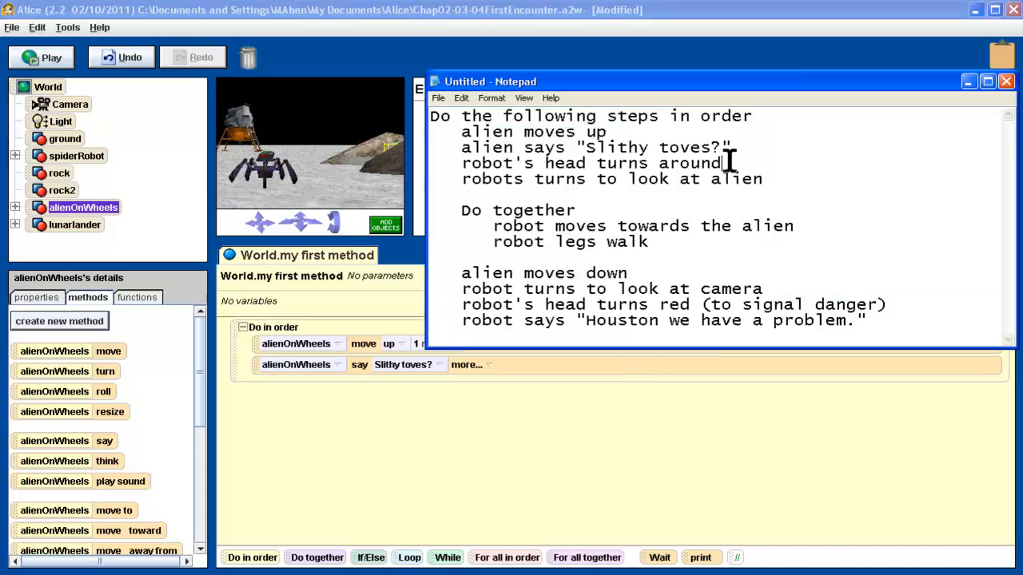
pyautogui.moveTo(723, 164); pyautogui.dragTo(466, 170)
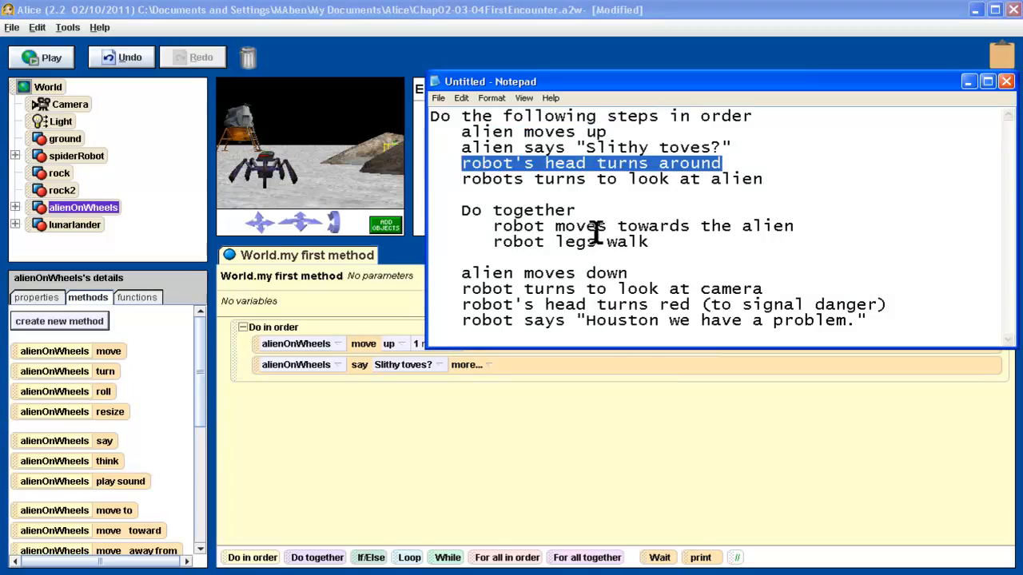
pyautogui.click(232, 14)
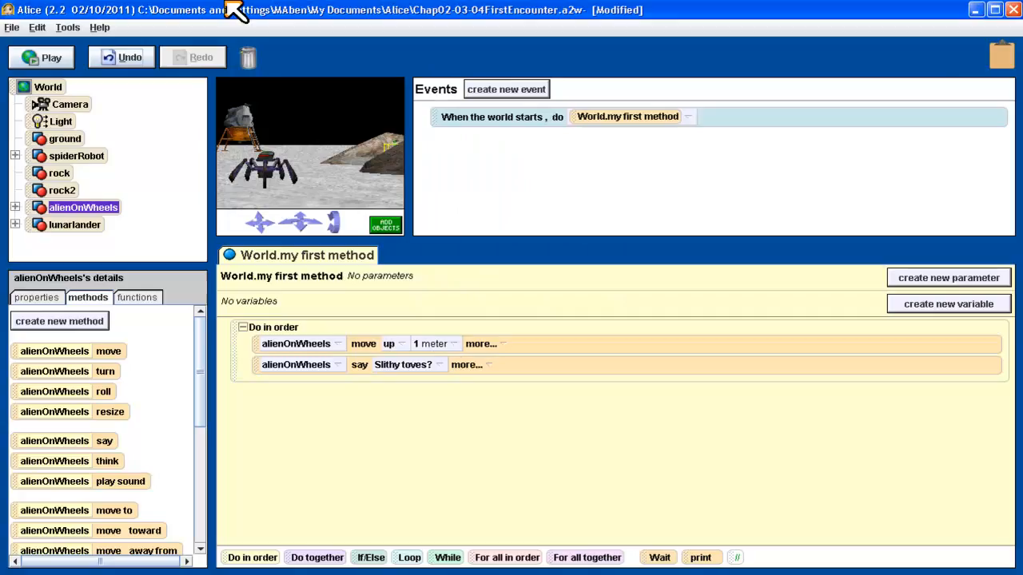
# Expand spiderRobot and its neck in the Object Tree and select the head part.
pyautogui.click(77, 156)
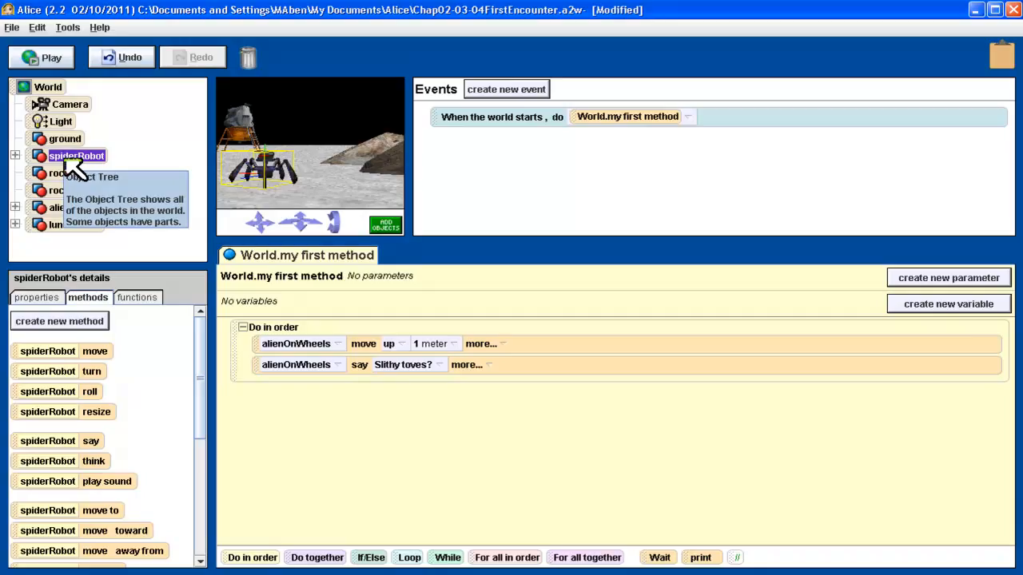
pyautogui.click(15, 156)
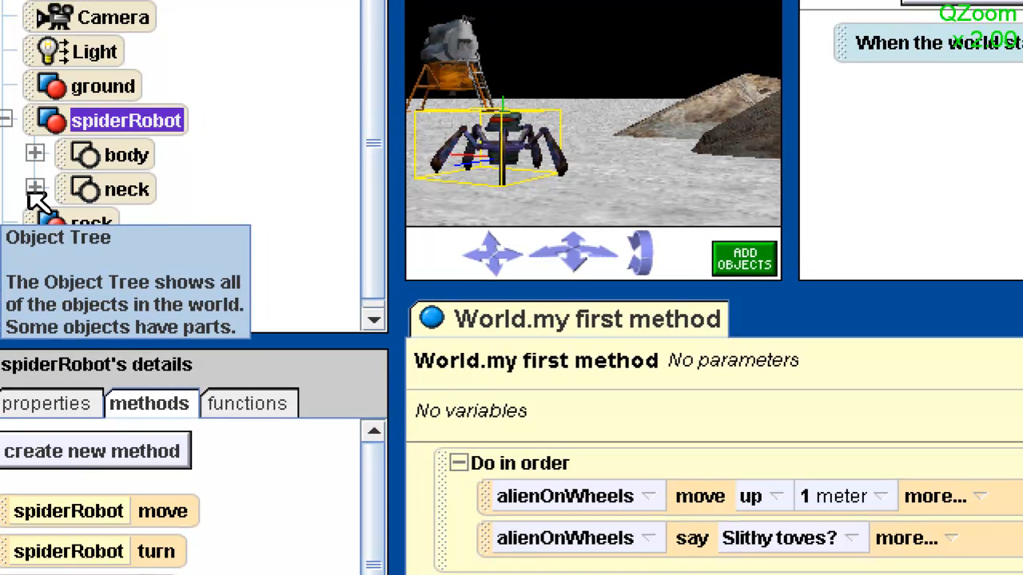
pyautogui.click(36, 195)
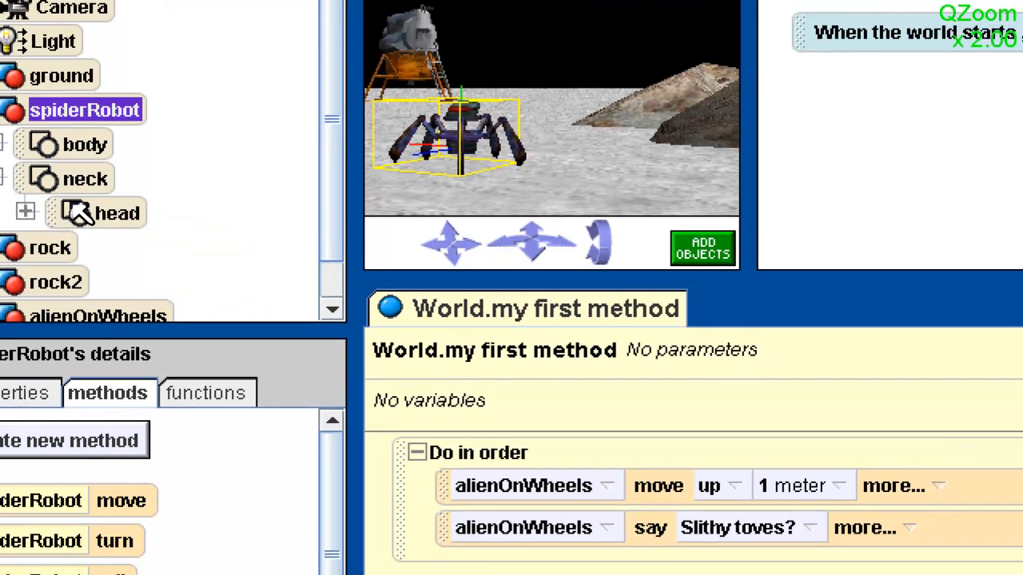
pyautogui.click(87, 211)
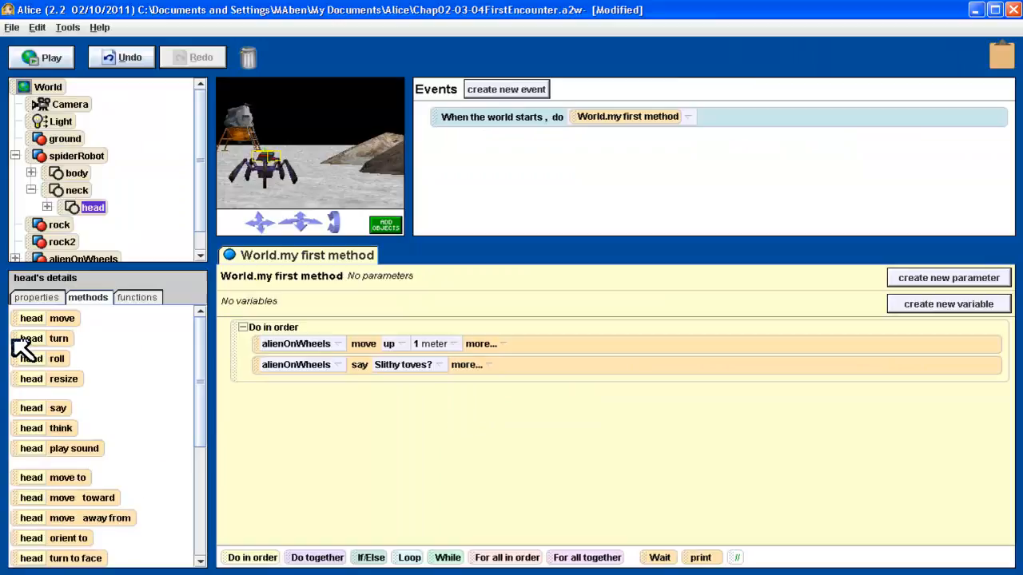
# Add a spiderRobot.neck.head turn left 1 revolution step after the speech.
pyautogui.moveTo(31, 339); pyautogui.dragTo(272, 377)
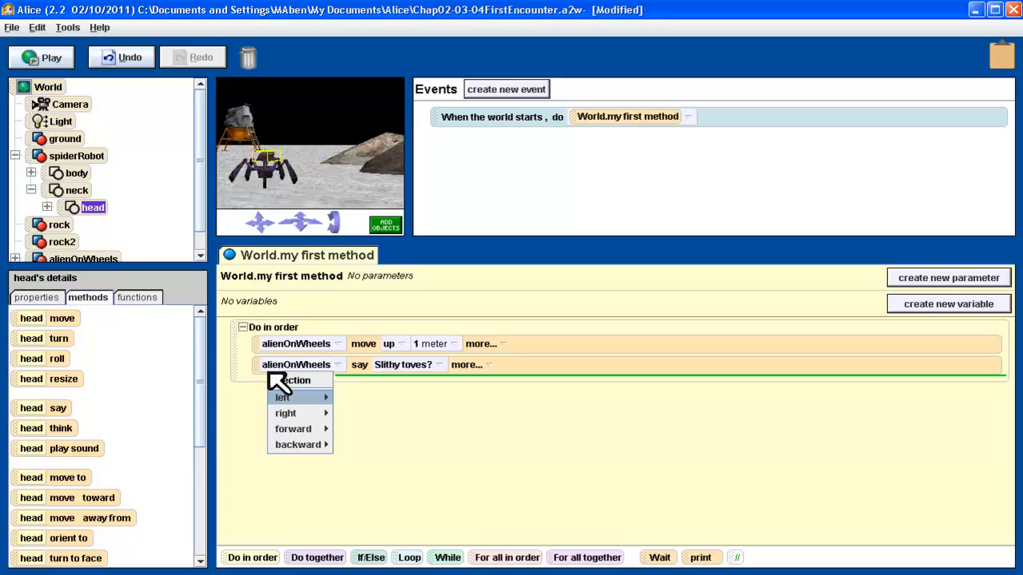
pyautogui.moveTo(296, 397)
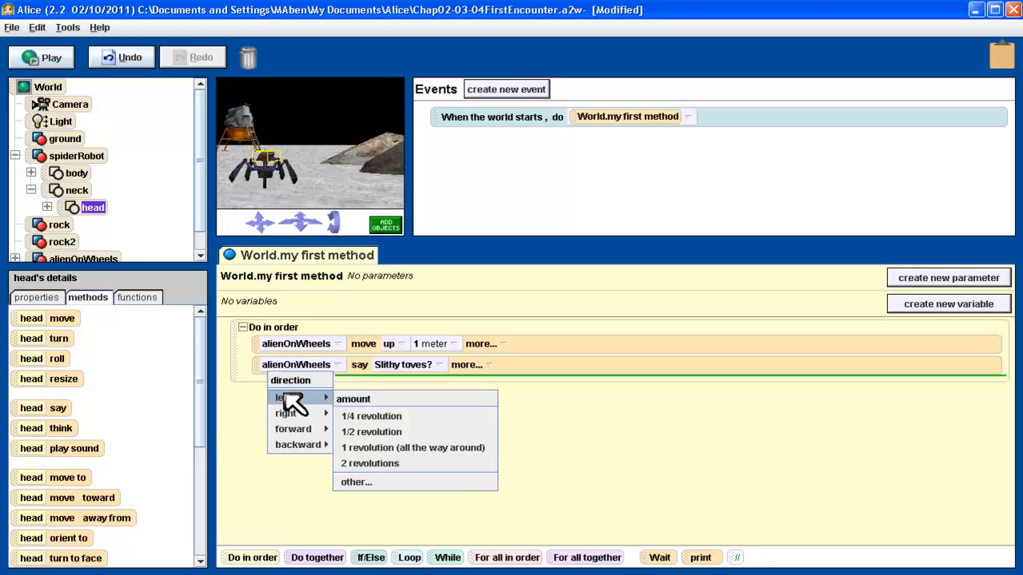
pyautogui.click(382, 449)
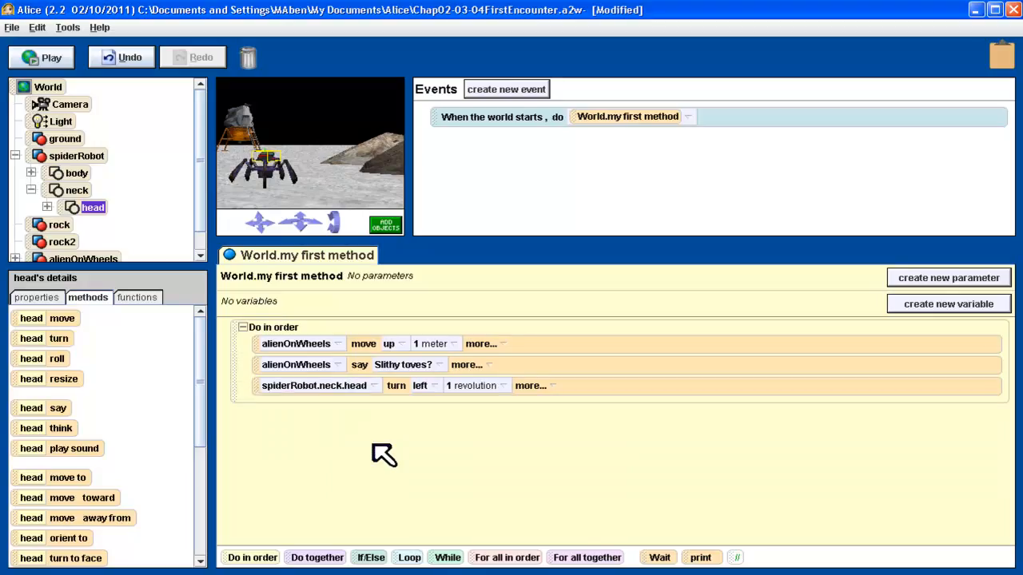
pyautogui.click(44, 58)
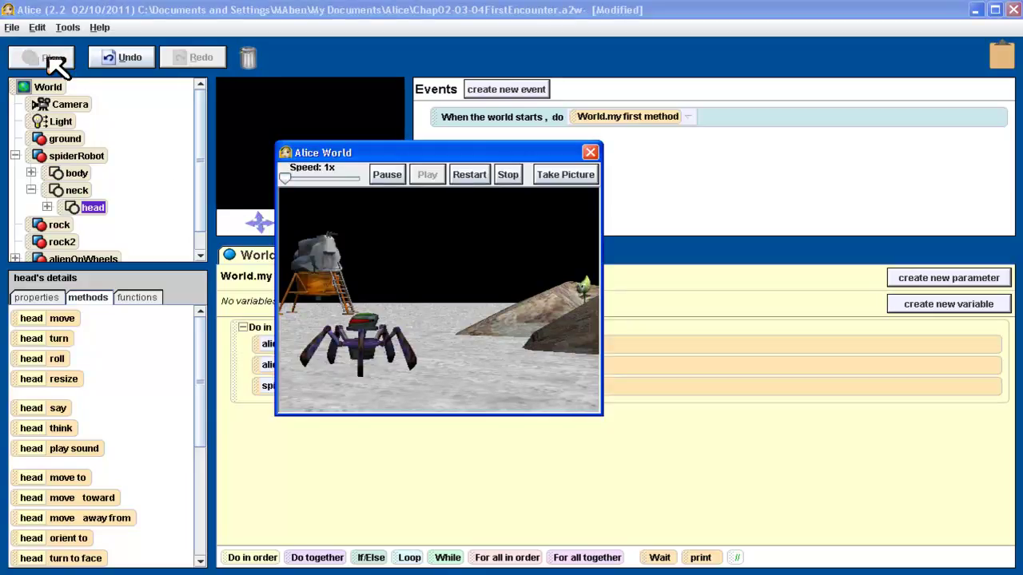
pyautogui.click(590, 153)
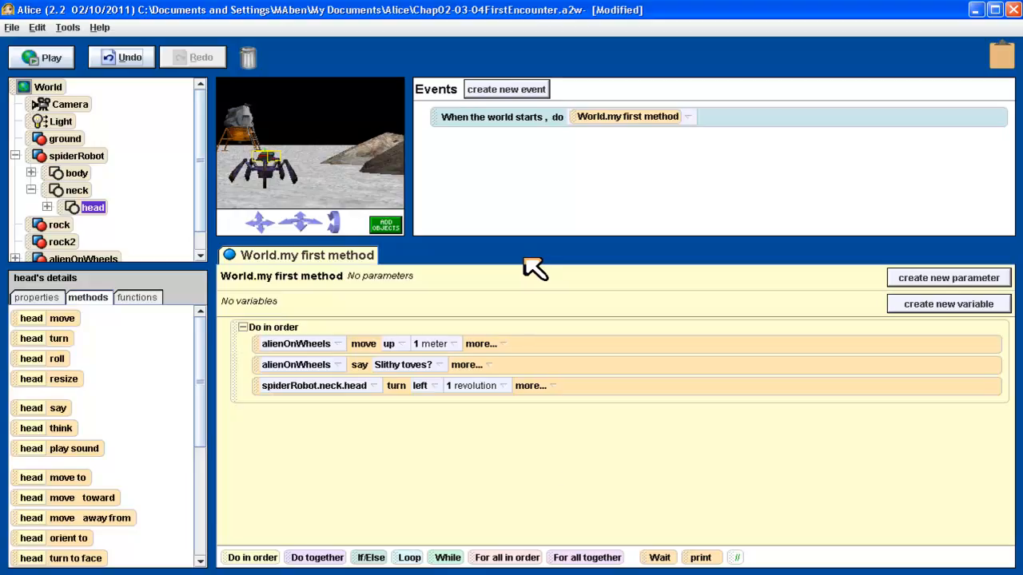
# Mark the 'robot turns to look at alien' line in the storyboard notes.
pyautogui.hotkey('alt', 'Tab')
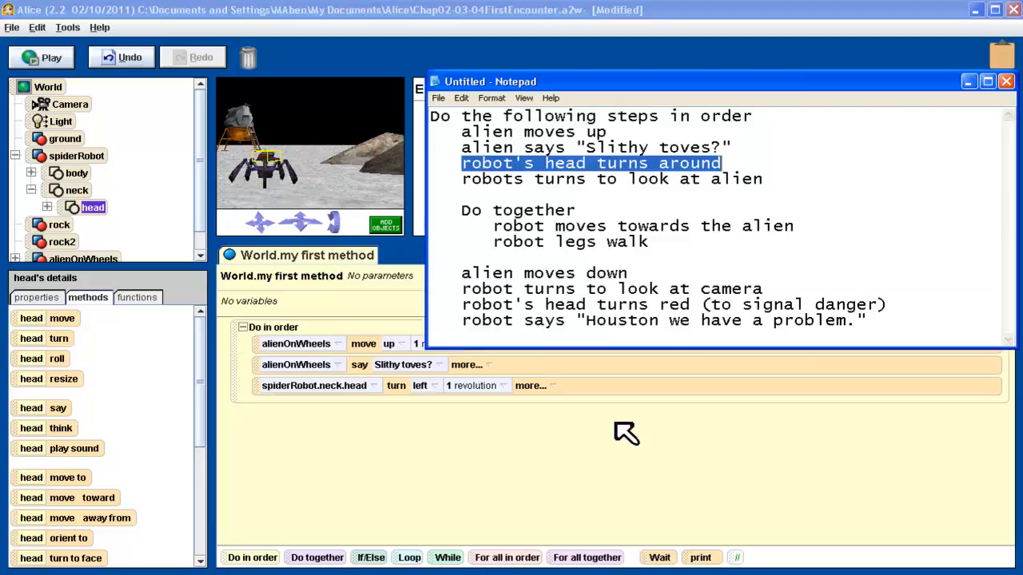
pyautogui.moveTo(766, 178); pyautogui.dragTo(456, 184)
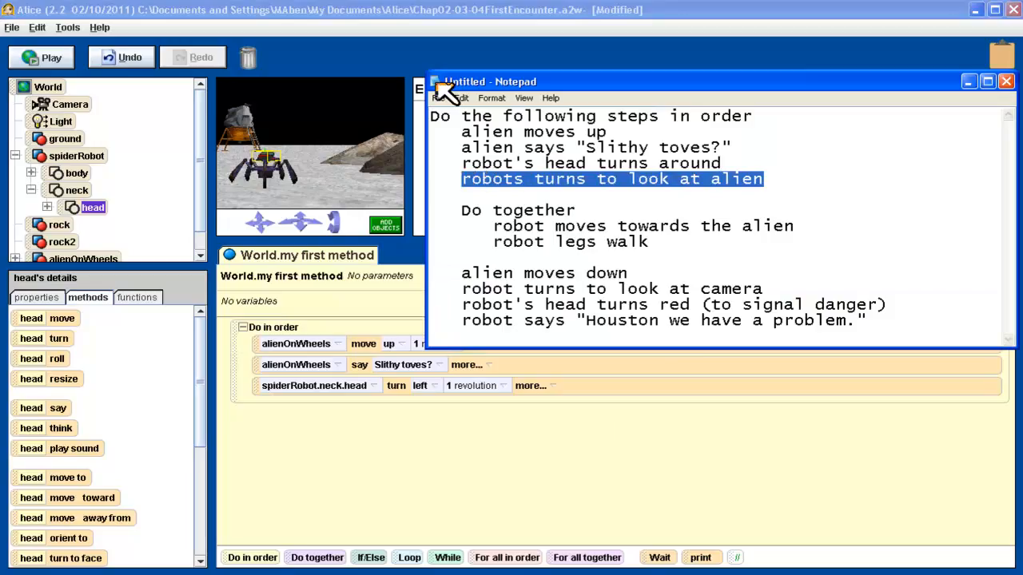
pyautogui.click(422, 14)
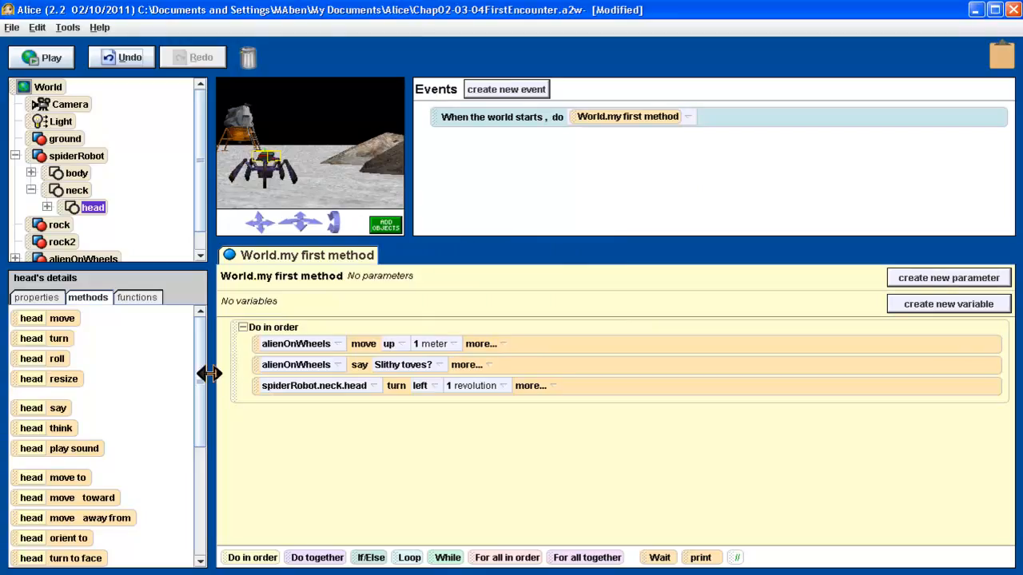
pyautogui.scroll(-2, 205, 390)
pyautogui.scroll(-4, 204, 390)
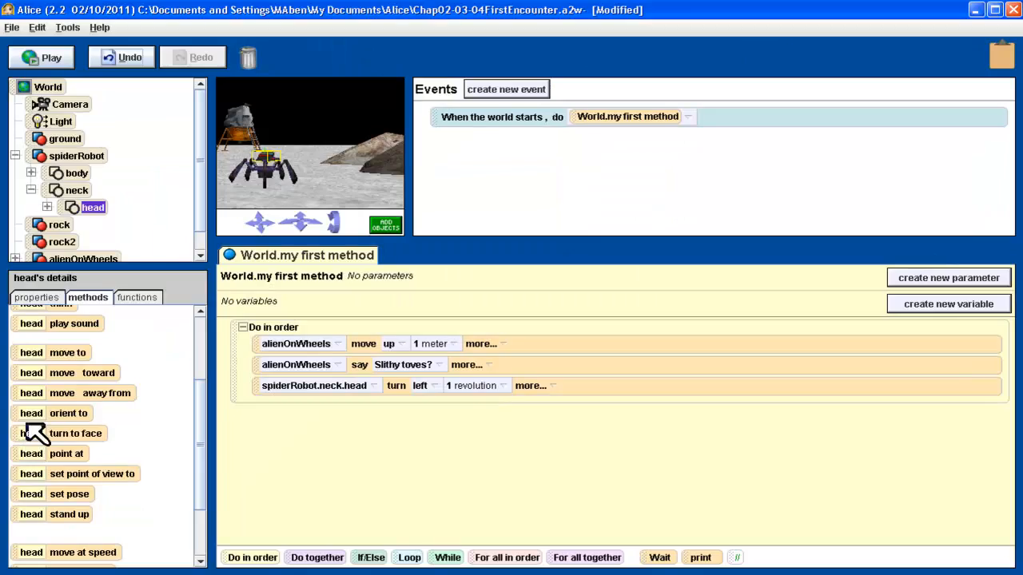
# Add a spiderRobot turn to face the entire alienOnWheels step at the end.
pyautogui.click(76, 156)
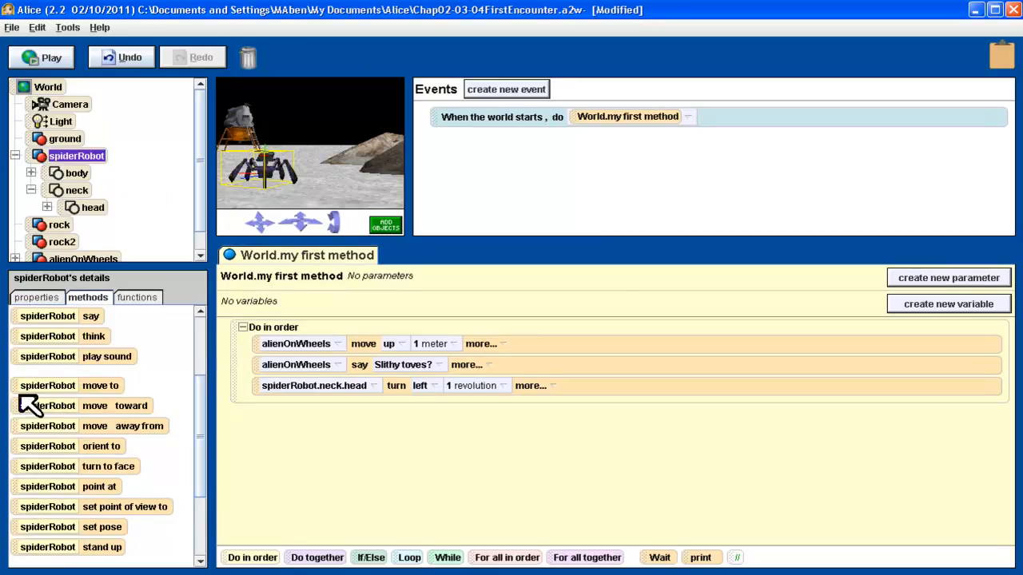
pyautogui.moveTo(22, 471); pyautogui.dragTo(296, 400)
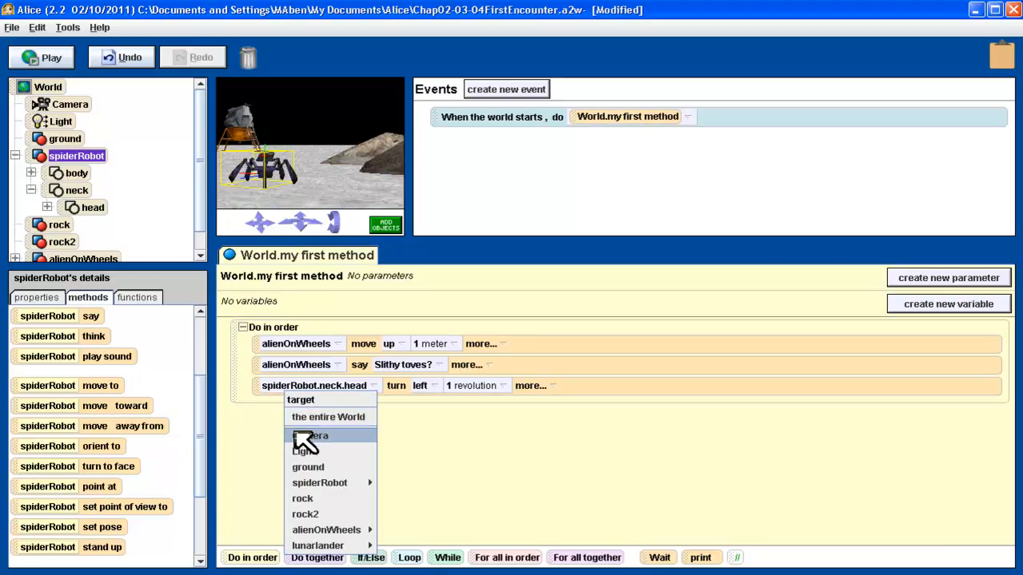
pyautogui.moveTo(326, 530)
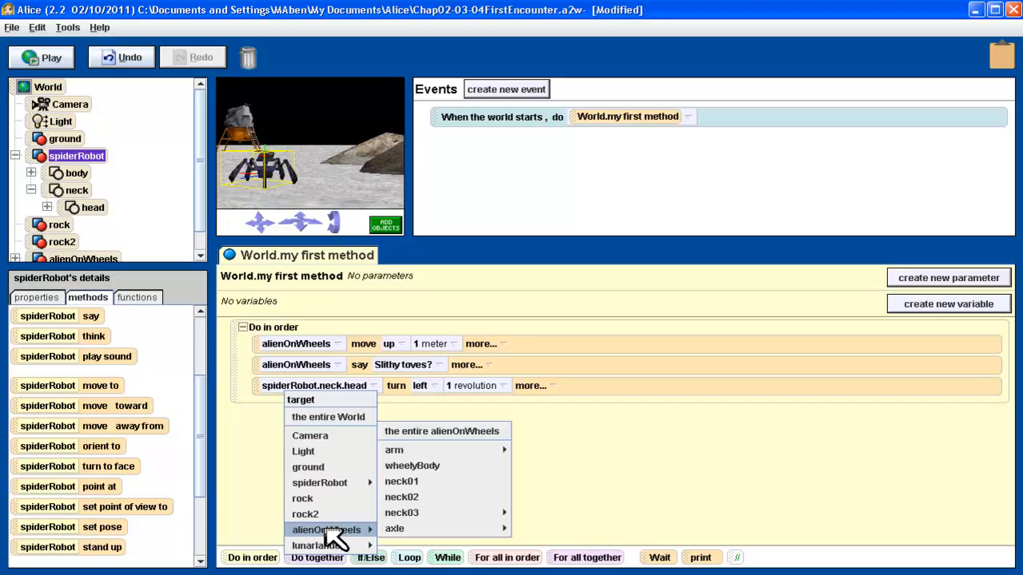
pyautogui.click(466, 434)
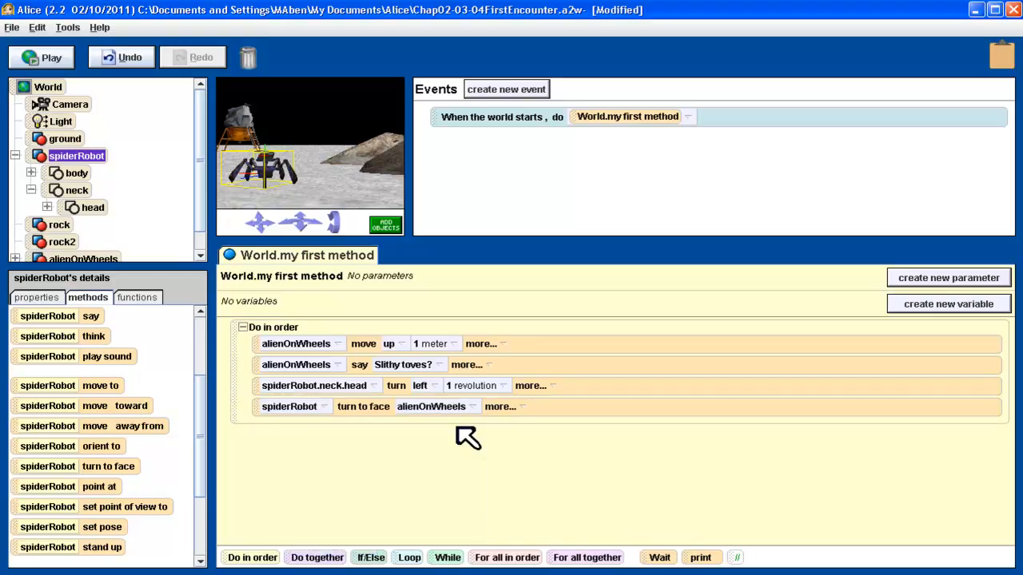